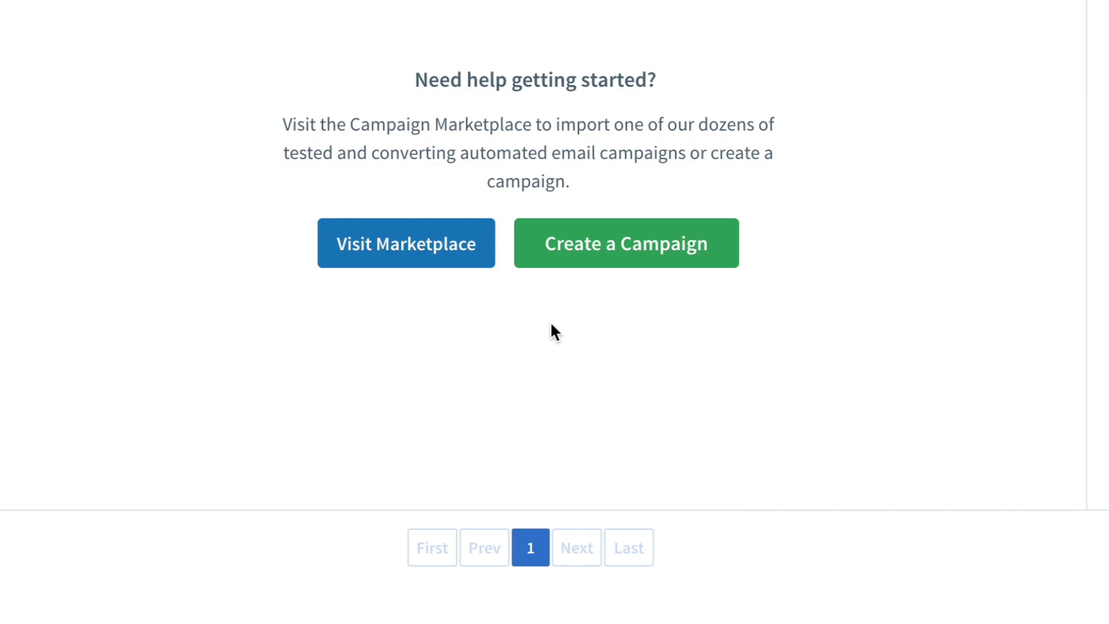
- Create a new campaign from the Mini-Course template named 'Email Course'
{"action": "left_click", "coordinate": [607, 259]}
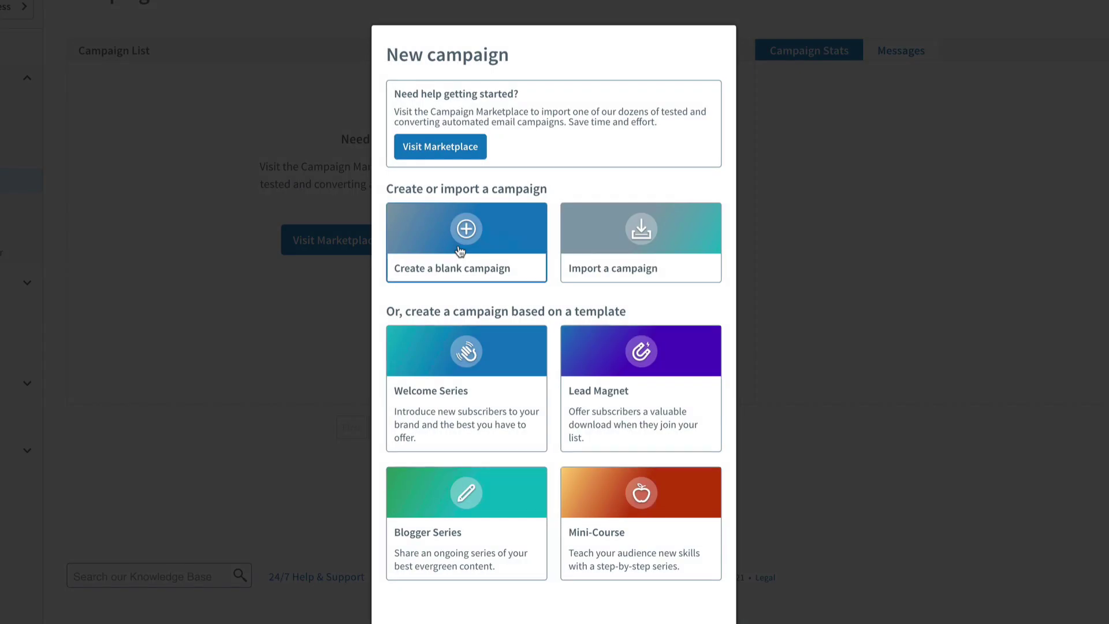
{"action": "left_click", "coordinate": [619, 543]}
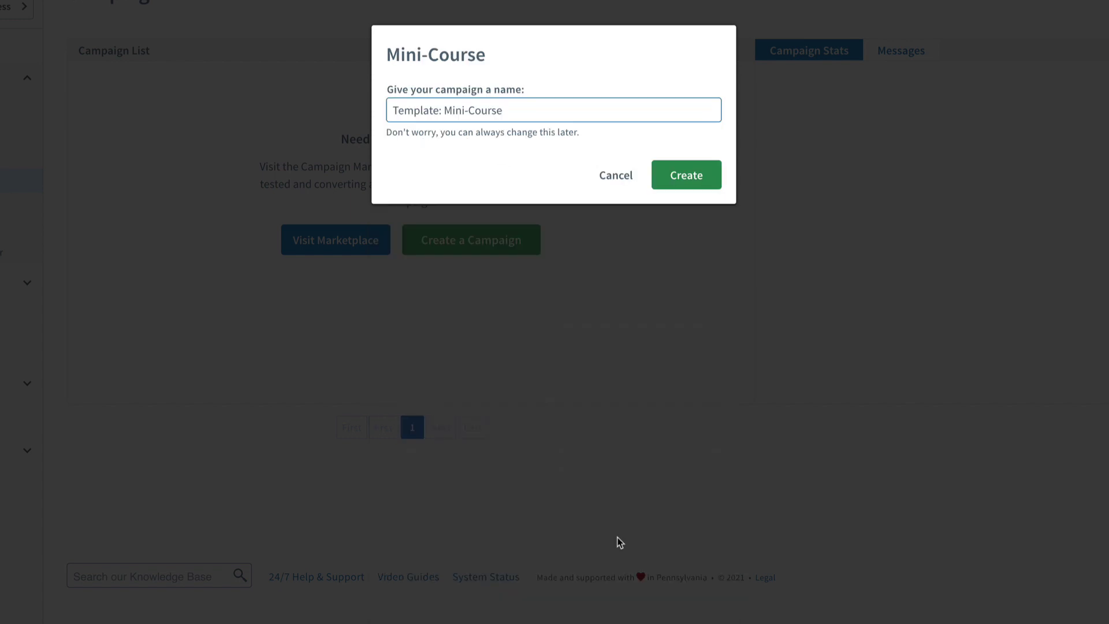
{"action": "left_click_drag", "start_coordinate": [470, 111], "coordinate": [392, 111]}
{"action": "type", "text": "Email"}
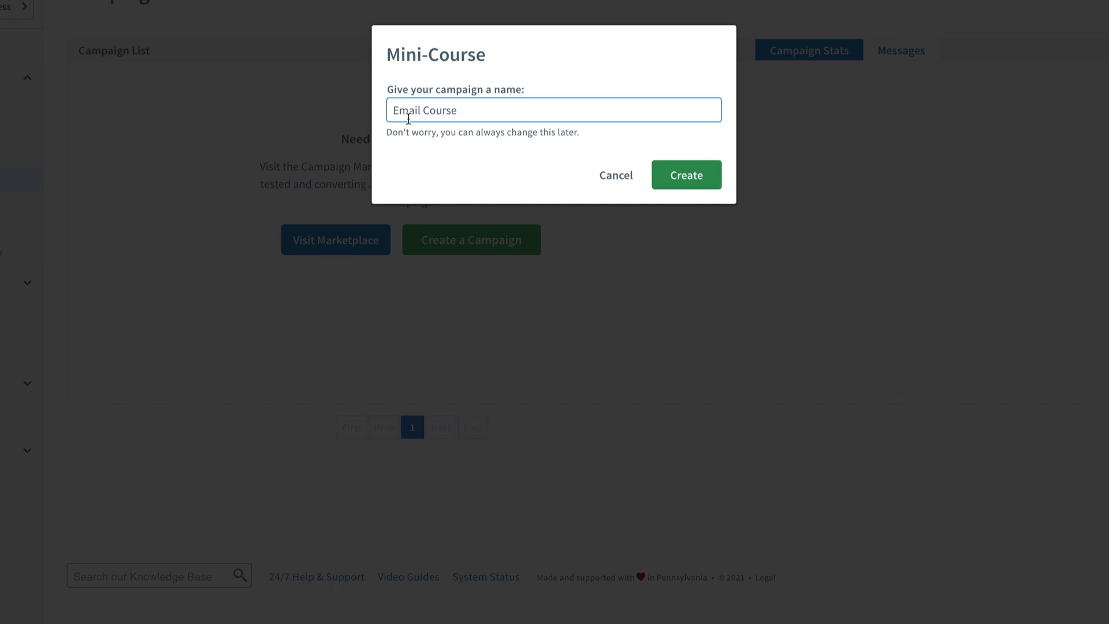
{"action": "left_click", "coordinate": [676, 175]}
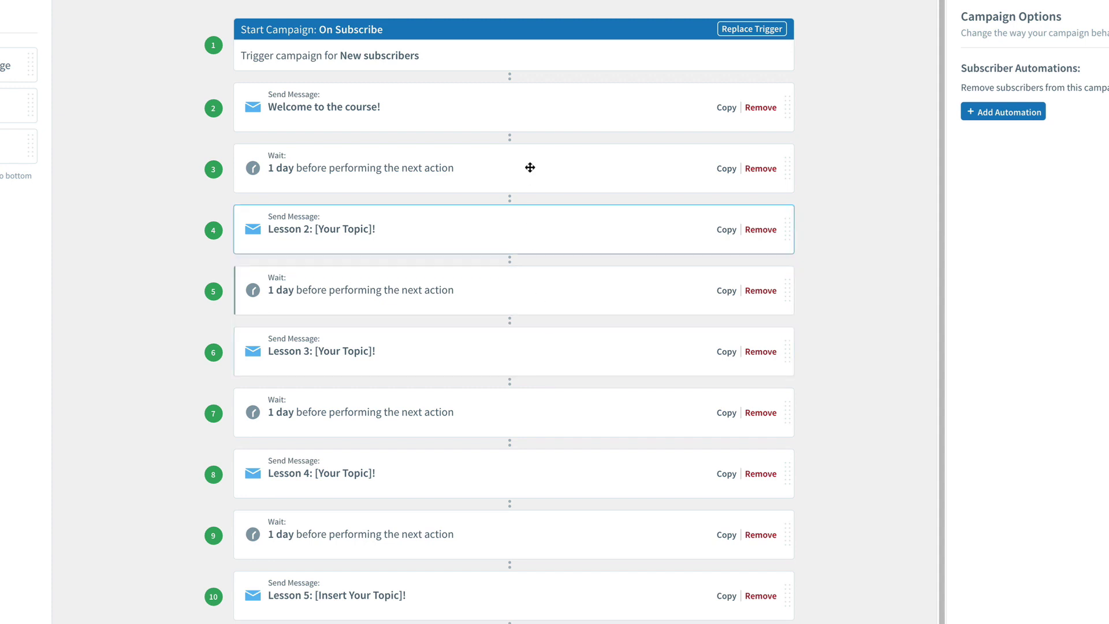
- Replace the course-name placeholder in the welcome email with the course owner's name
{"action": "left_click", "coordinate": [527, 102]}
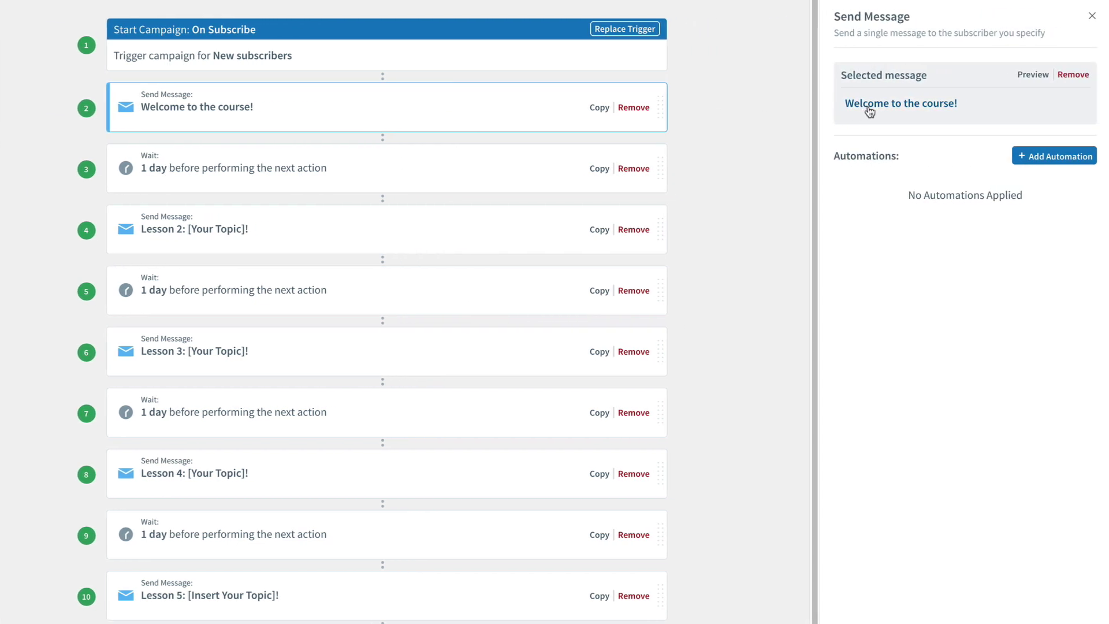
{"action": "left_click", "coordinate": [958, 105]}
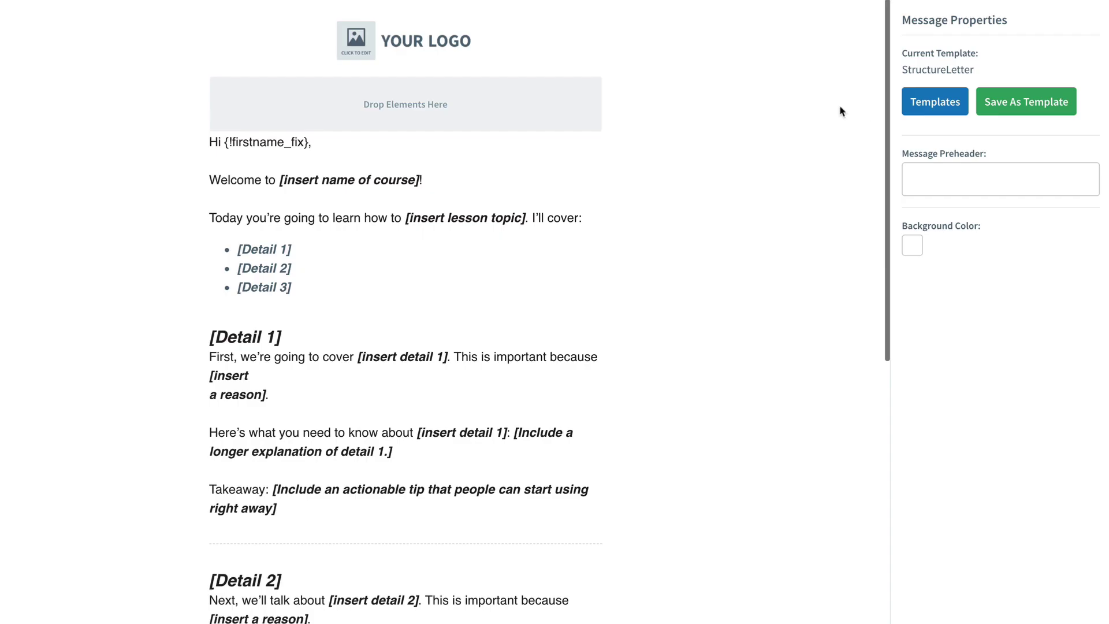
{"action": "triple_click", "coordinate": [367, 184]}
{"action": "left_click", "coordinate": [279, 180]}
{"action": "left_click_drag", "start_coordinate": [279, 179], "coordinate": [425, 180]}
{"action": "type", "text": "Tara's"}
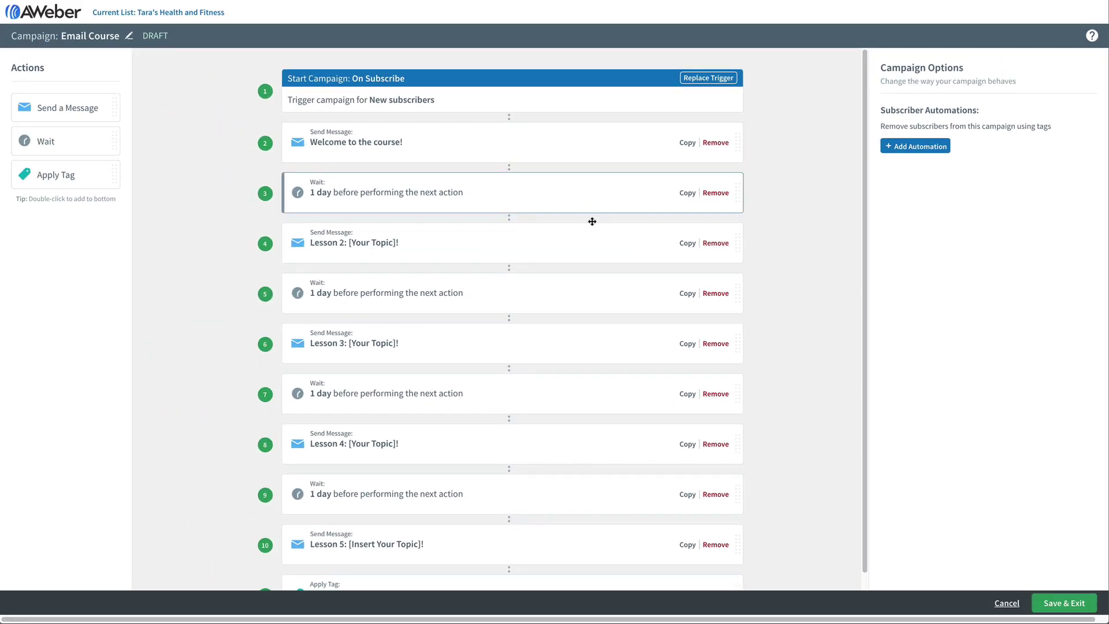
- Open the final Apply Tag step that adds the course-complete tag
{"action": "scroll", "coordinate": [586, 500], "scroll_direction": "down", "scroll_amount": 1}
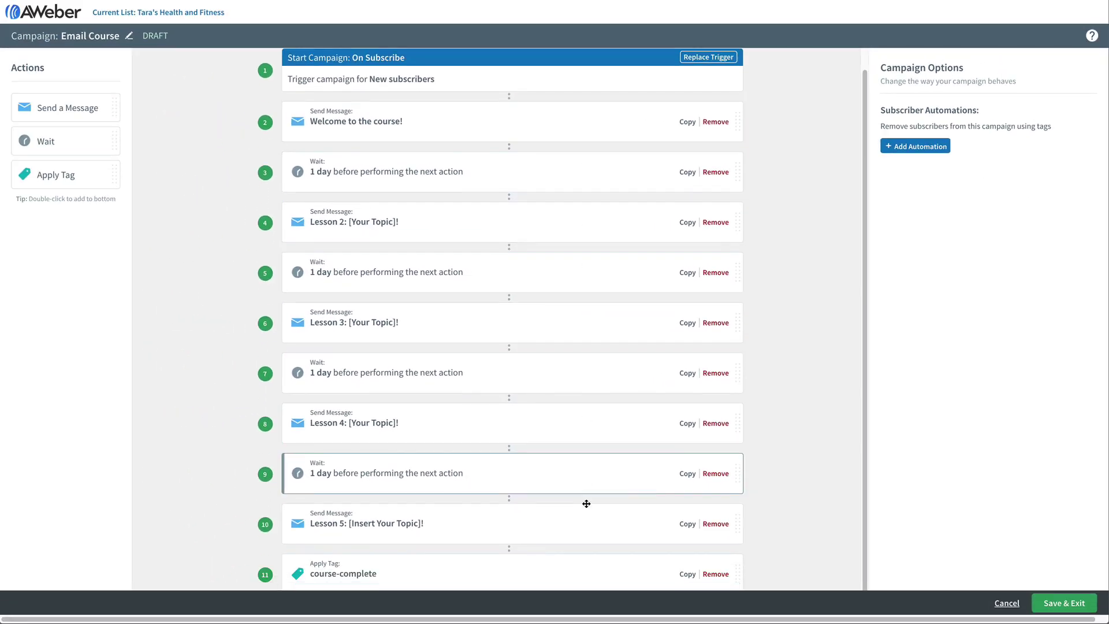
{"action": "left_click", "coordinate": [559, 572]}
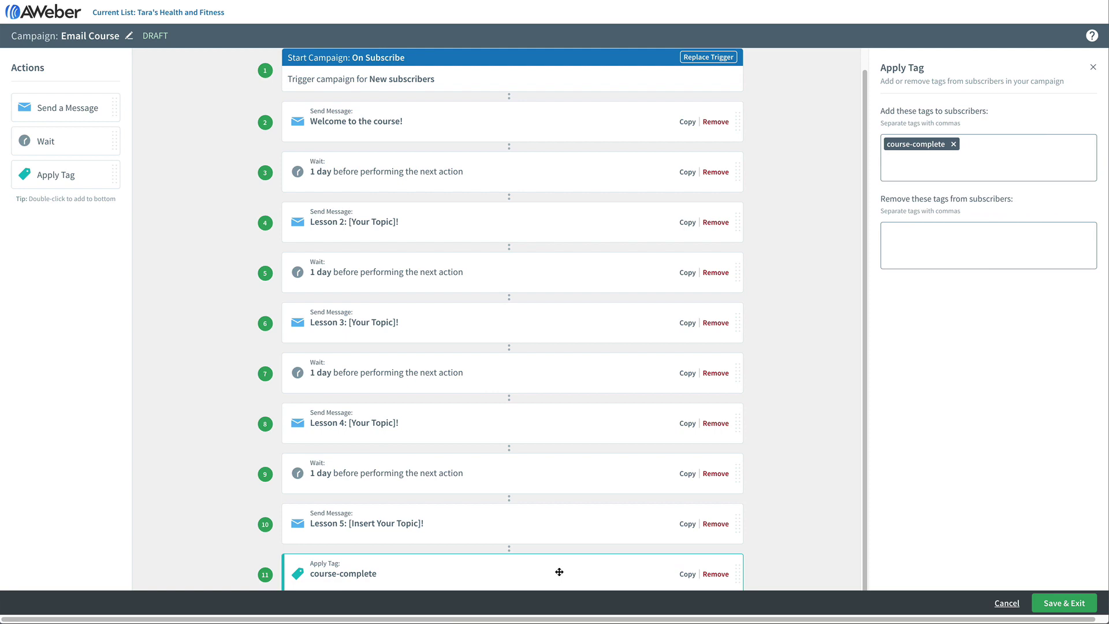
{"action": "scroll", "coordinate": [558, 572], "scroll_direction": "up", "scroll_amount": 1}
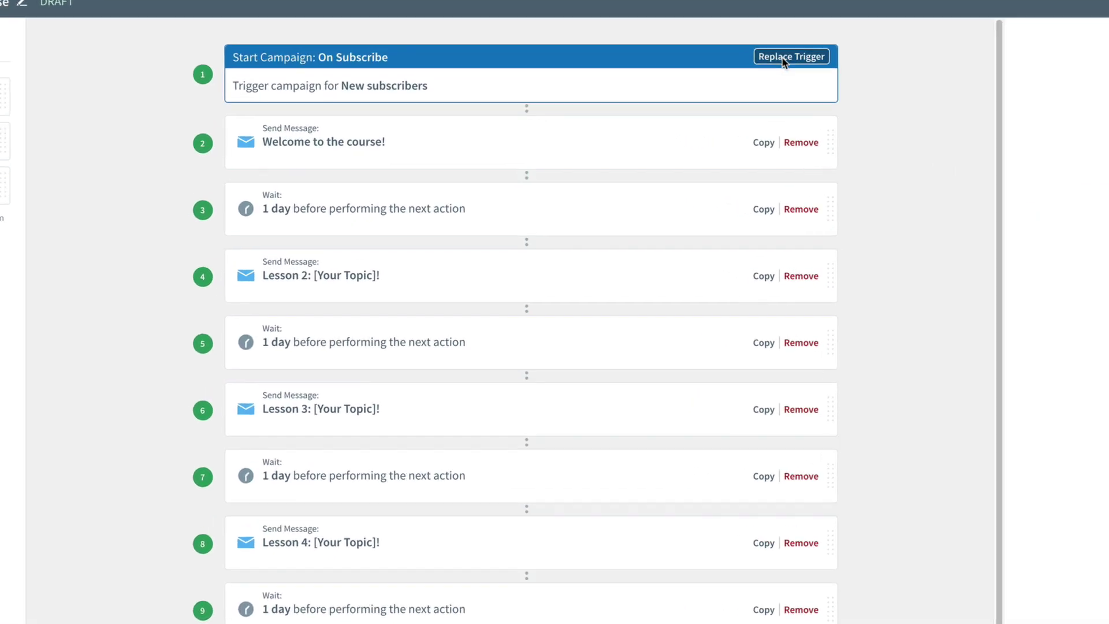
- Replace the campaign trigger with Tag Applied for the 'starting course' tag
{"action": "left_click", "coordinate": [705, 78]}
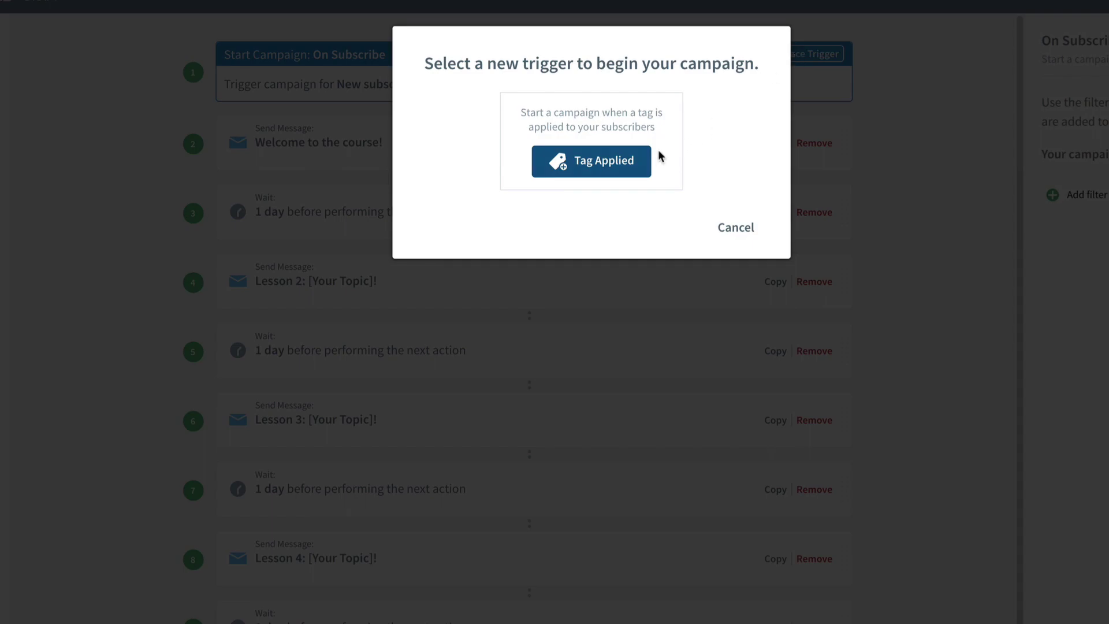
{"action": "left_click", "coordinate": [613, 169]}
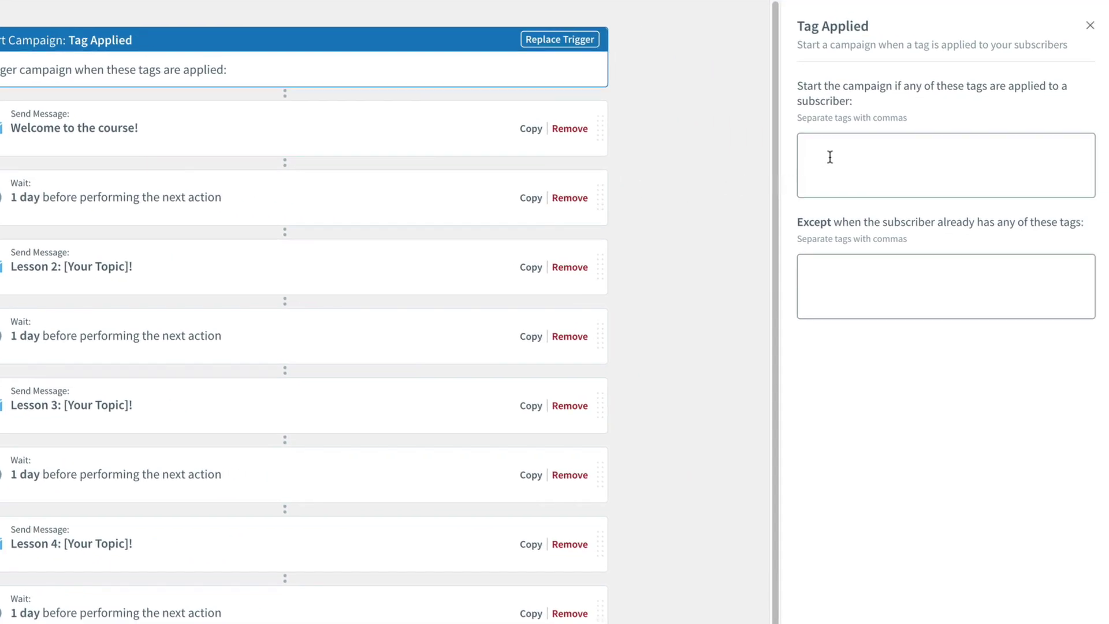
{"action": "left_click", "coordinate": [839, 153]}
{"action": "type", "text": "starting course"}
{"action": "key", "text": "Return"}
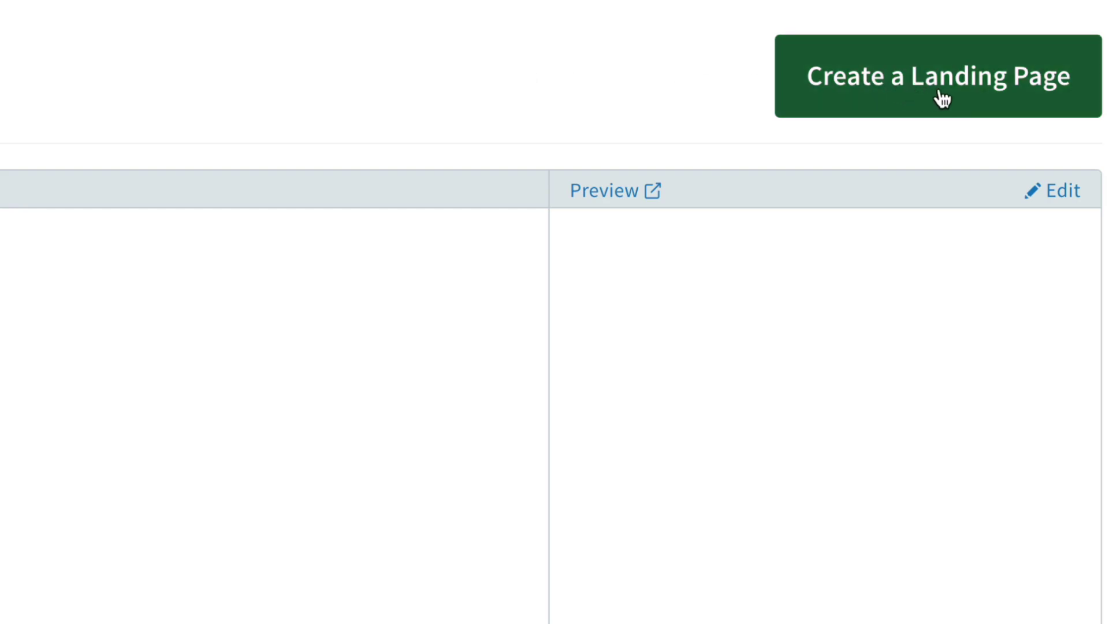
- Create a new landing page using the Product Promotion template
{"action": "left_click", "coordinate": [947, 99]}
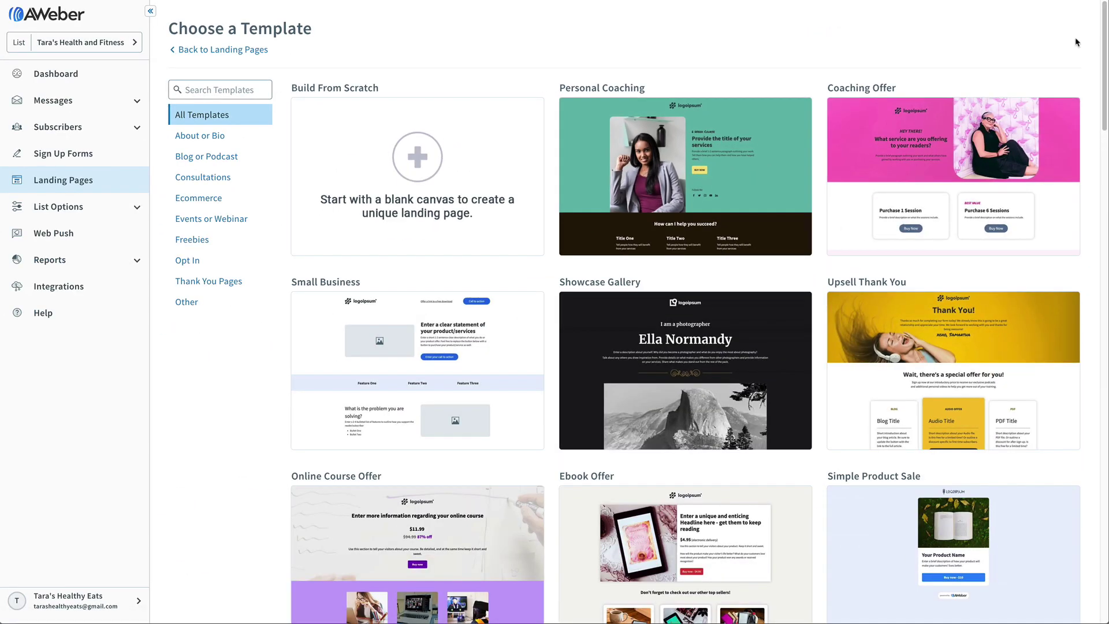
{"action": "left_click_drag", "start_coordinate": [1103, 41], "coordinate": [1102, 526]}
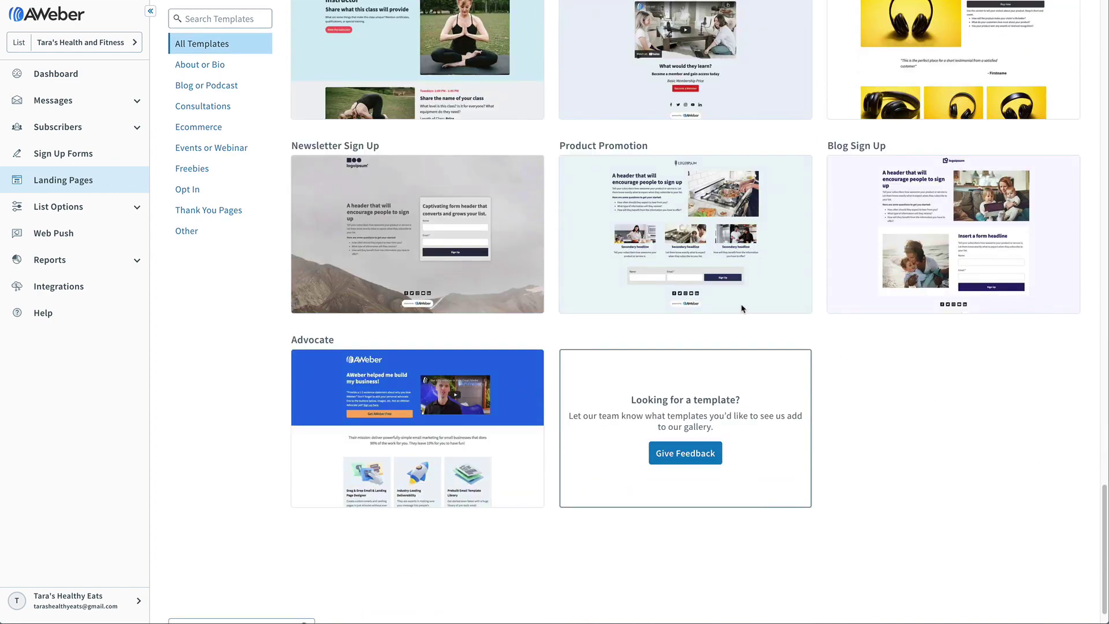
{"action": "mouse_move", "coordinate": [664, 259]}
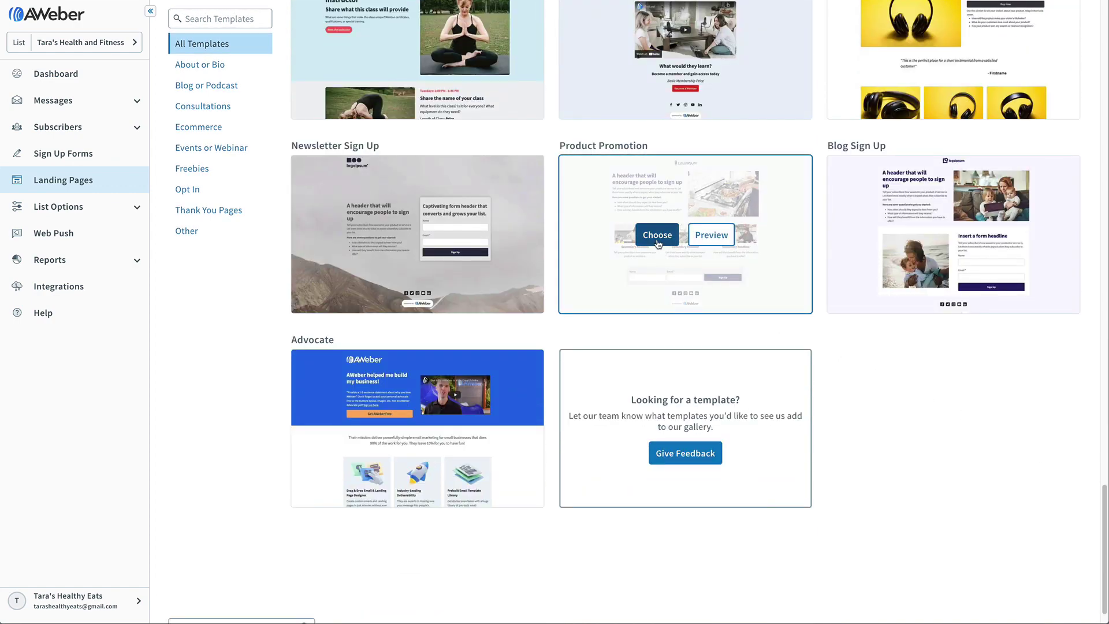
{"action": "left_click", "coordinate": [658, 243]}
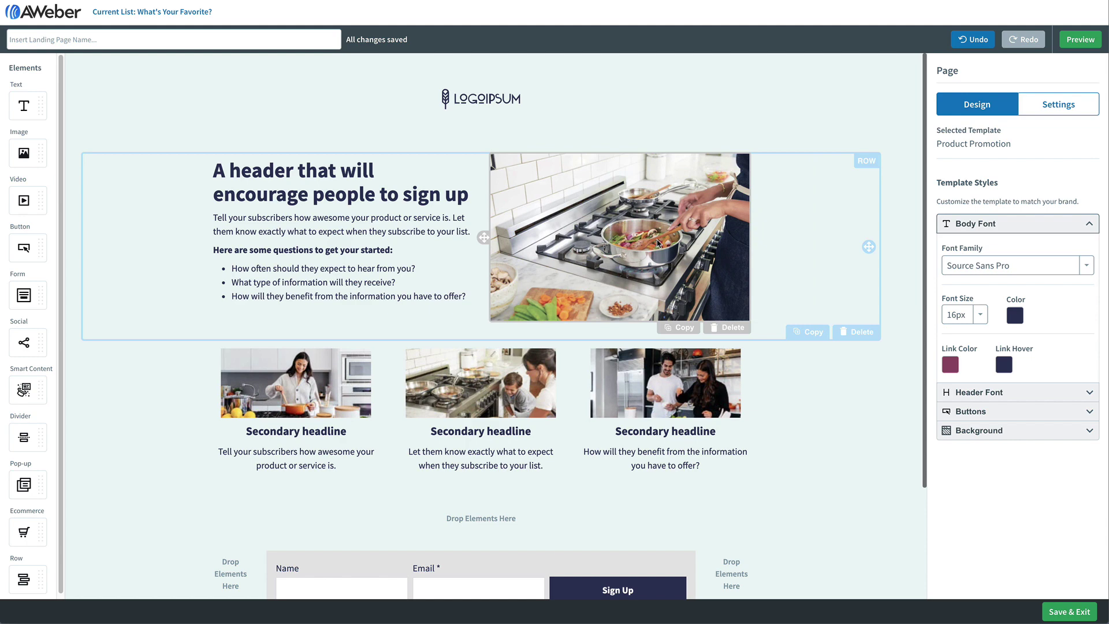
{"action": "left_click_drag", "start_coordinate": [923, 266], "coordinate": [923, 359]}
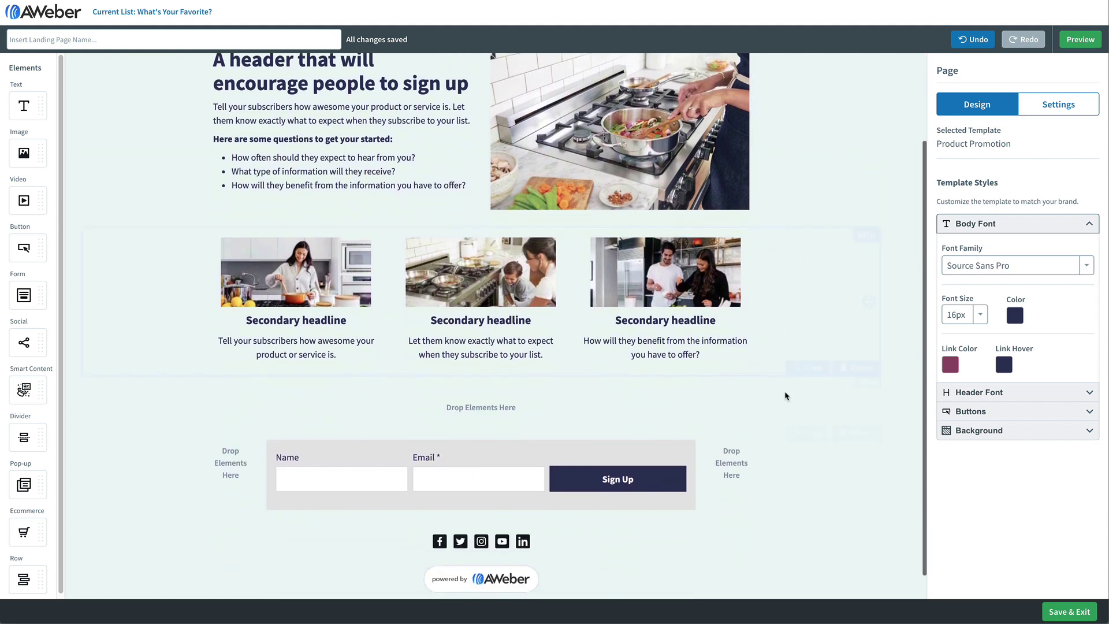
- Set the signup form to apply the 'starting course' tag on submission
{"action": "left_click", "coordinate": [658, 456]}
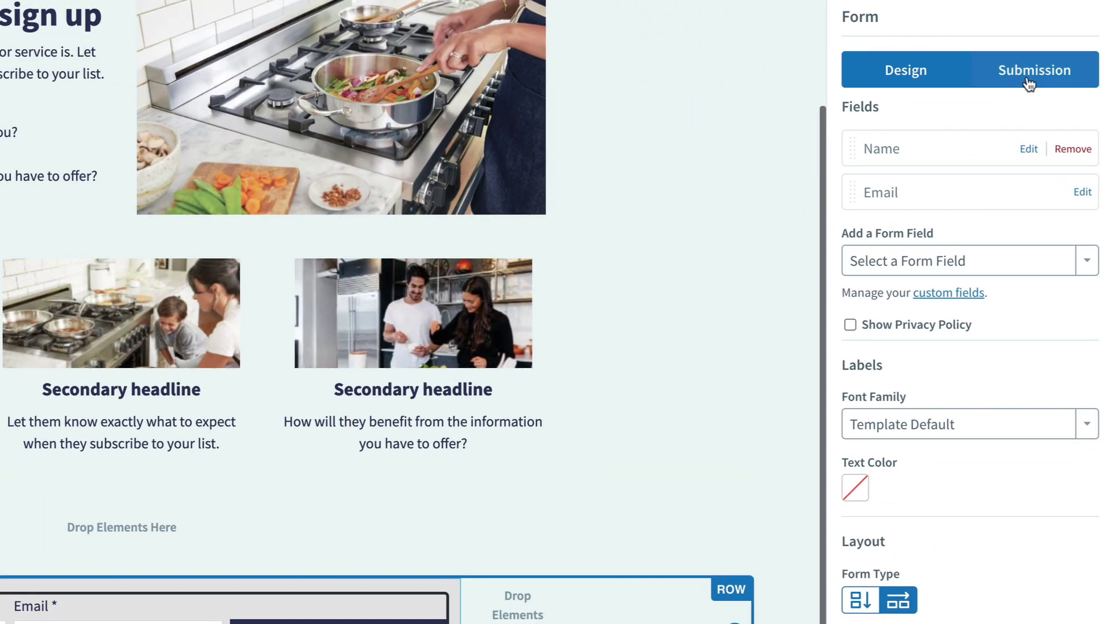
{"action": "left_click", "coordinate": [1055, 122]}
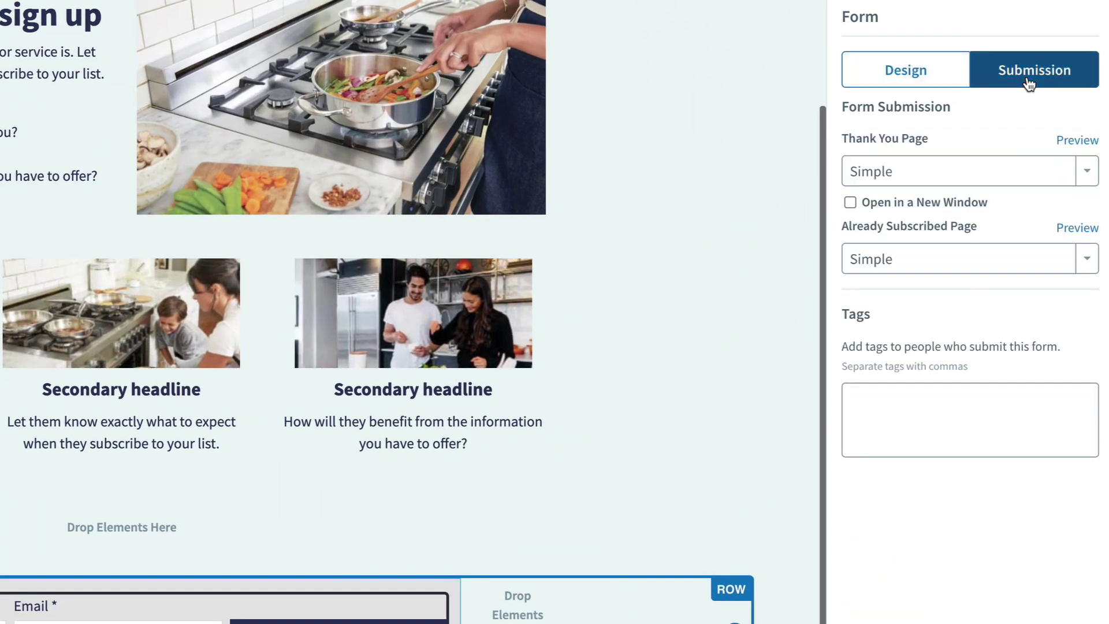
{"action": "left_click", "coordinate": [908, 410]}
{"action": "type", "text": "starting course"}
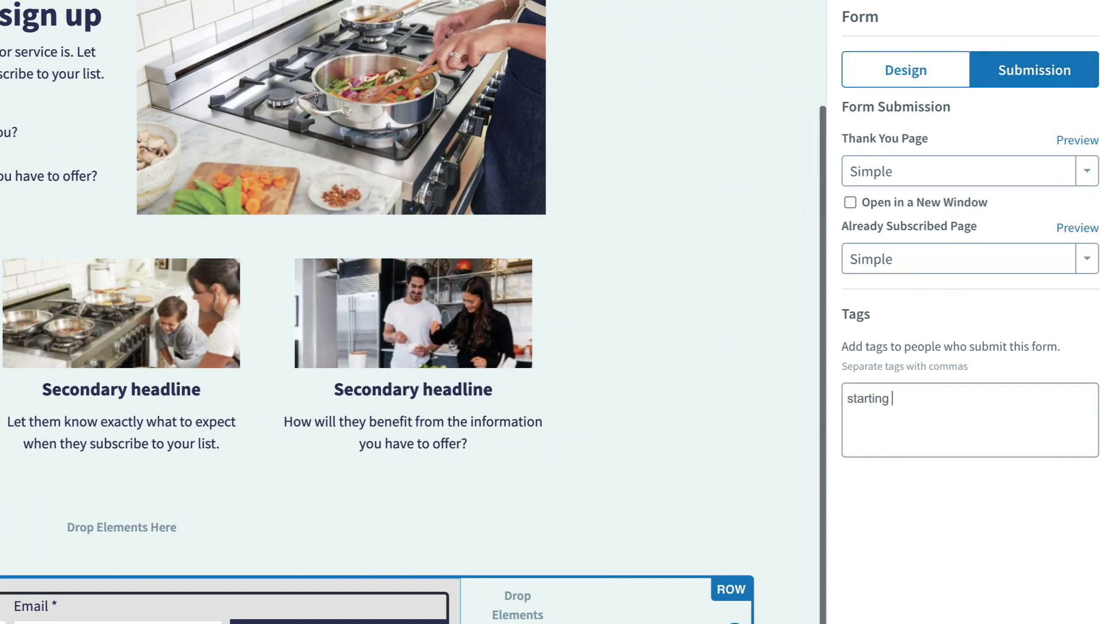
{"action": "key", "text": "Return"}
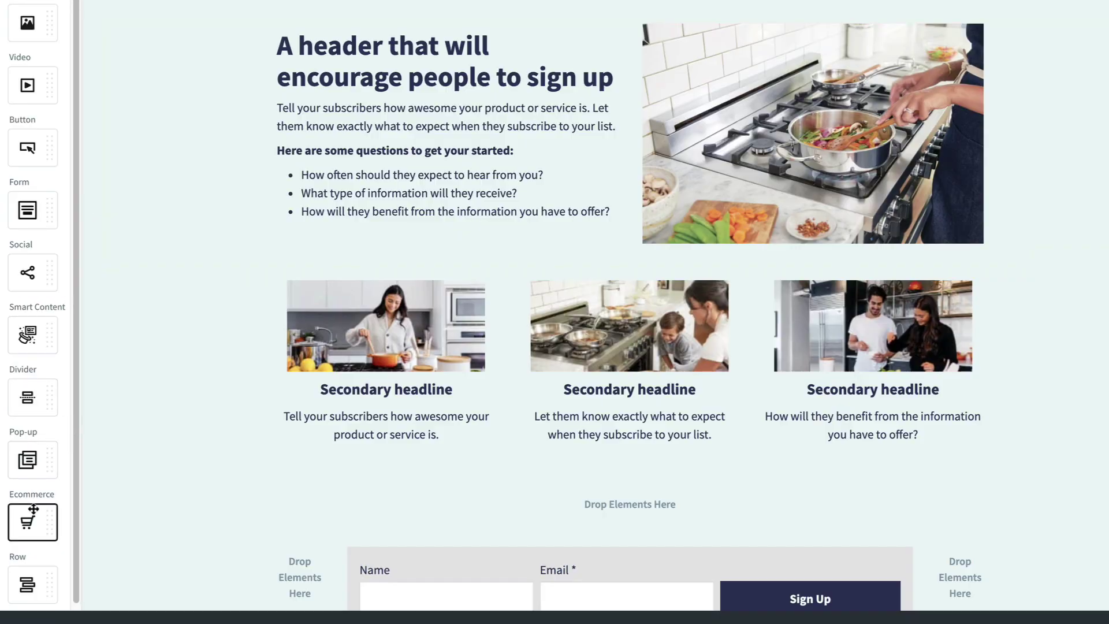
- Add an Ecommerce button labelled 'Buy my newest cookbook!' selling the $59.99 cookbook product
{"action": "left_click_drag", "start_coordinate": [28, 522], "coordinate": [344, 223]}
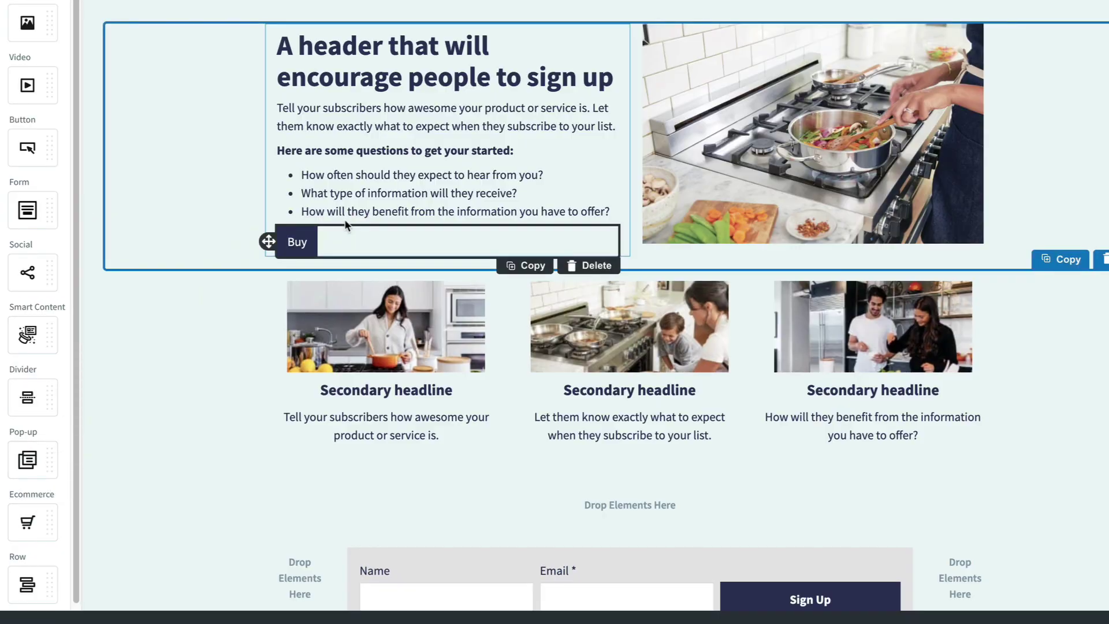
{"action": "double_click", "coordinate": [298, 241]}
{"action": "type", "text": "Buy my newest cookbook!"}
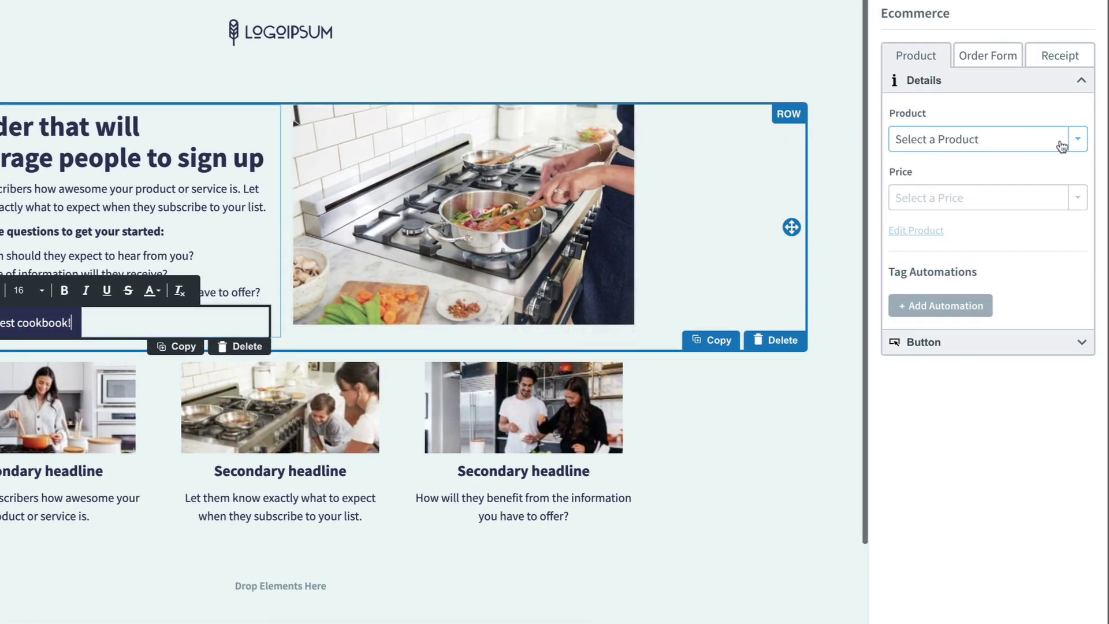
{"action": "left_click", "coordinate": [1062, 146]}
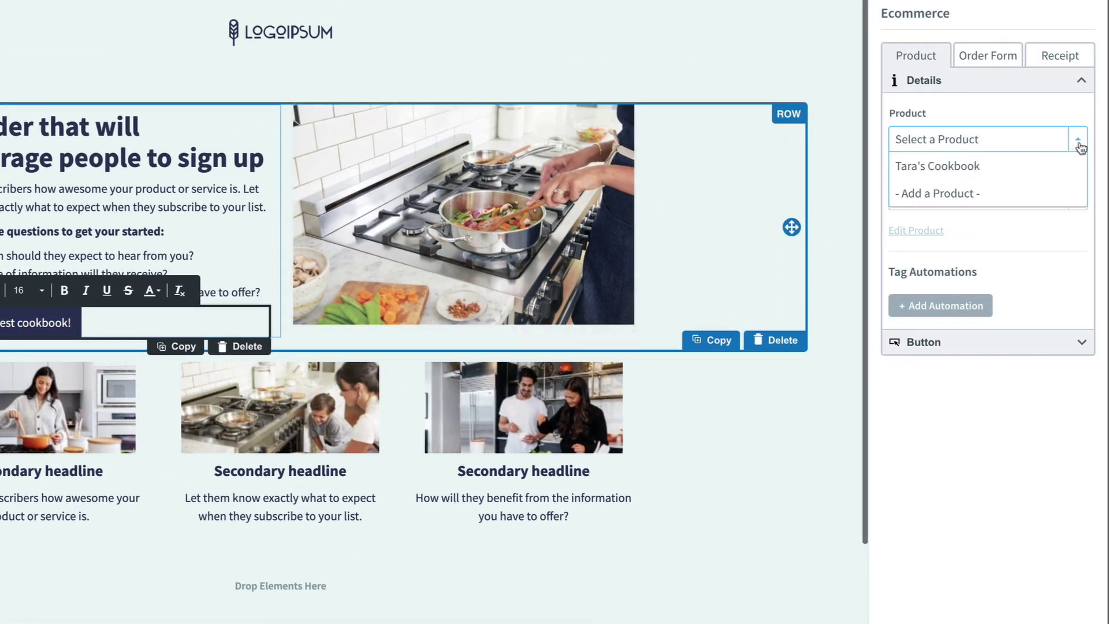
{"action": "left_click", "coordinate": [1020, 175]}
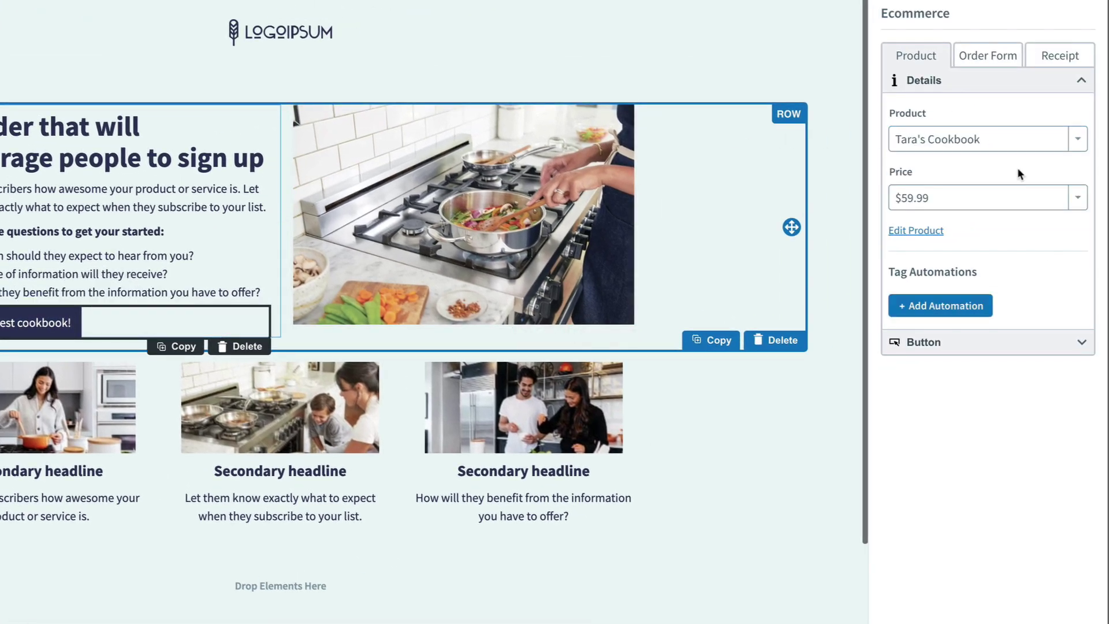